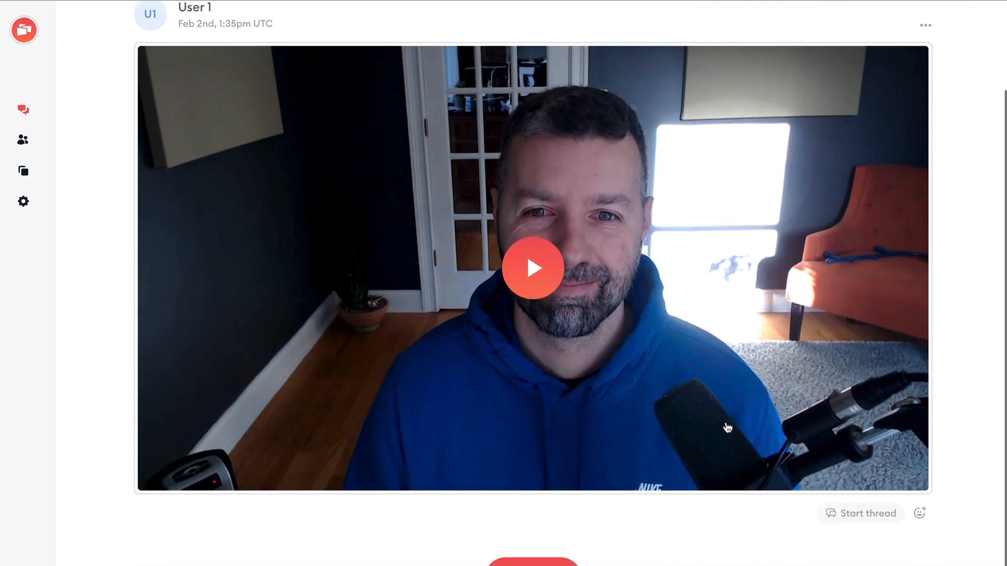
Start a new workflow from the video message's options menu.
scroll(728, 428, "up", 1)
scroll(727, 427, "up", 1)
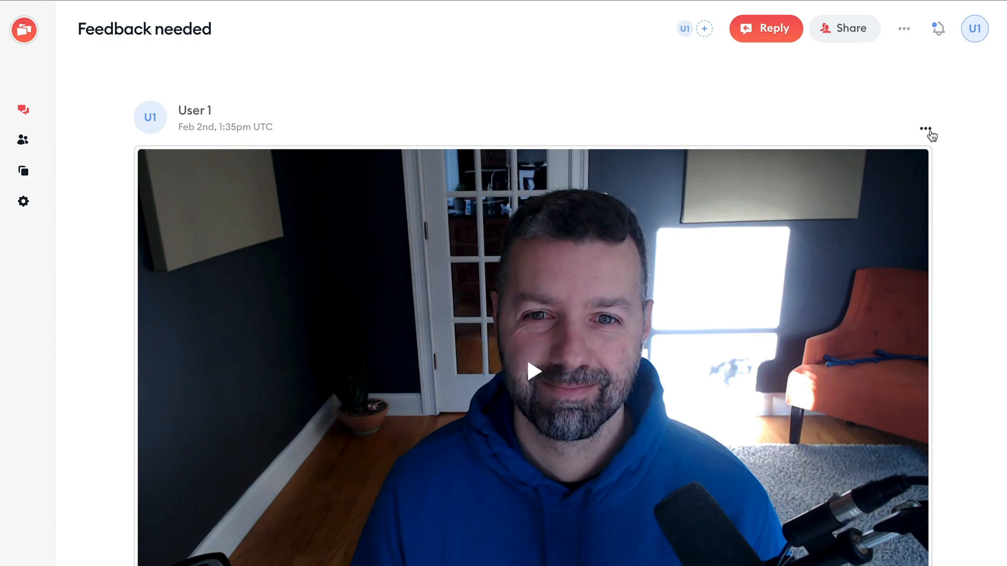
left_click(925, 130)
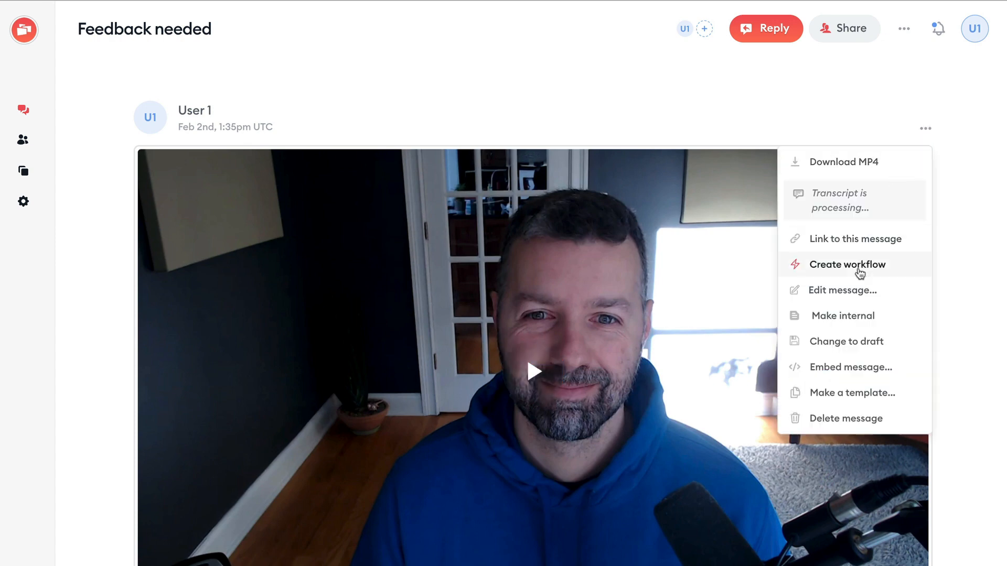
left_click(860, 273)
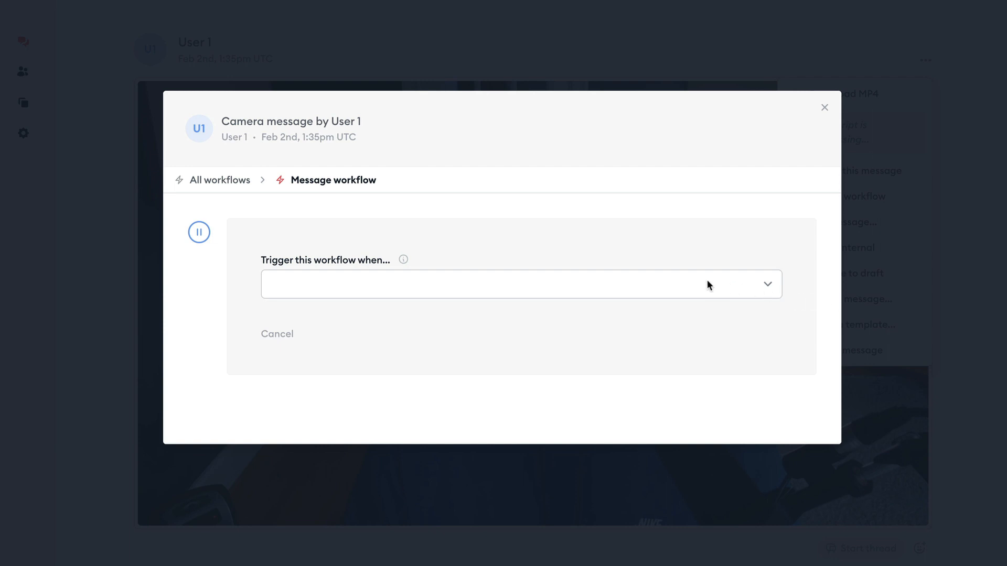
Set the trigger to 'This message is viewed', with Any guest able to trigger it.
left_click(672, 284)
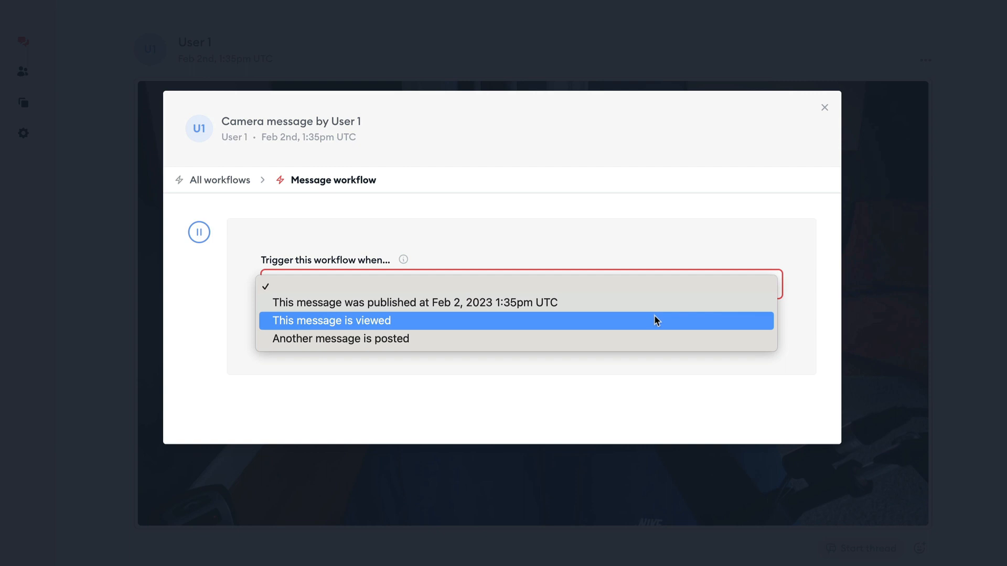
left_click(294, 321)
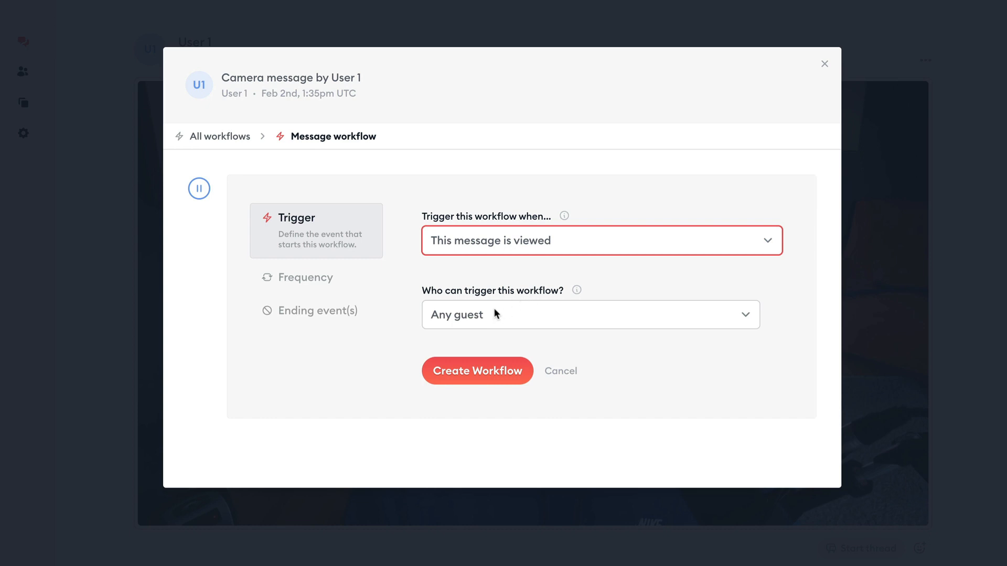
left_click(485, 320)
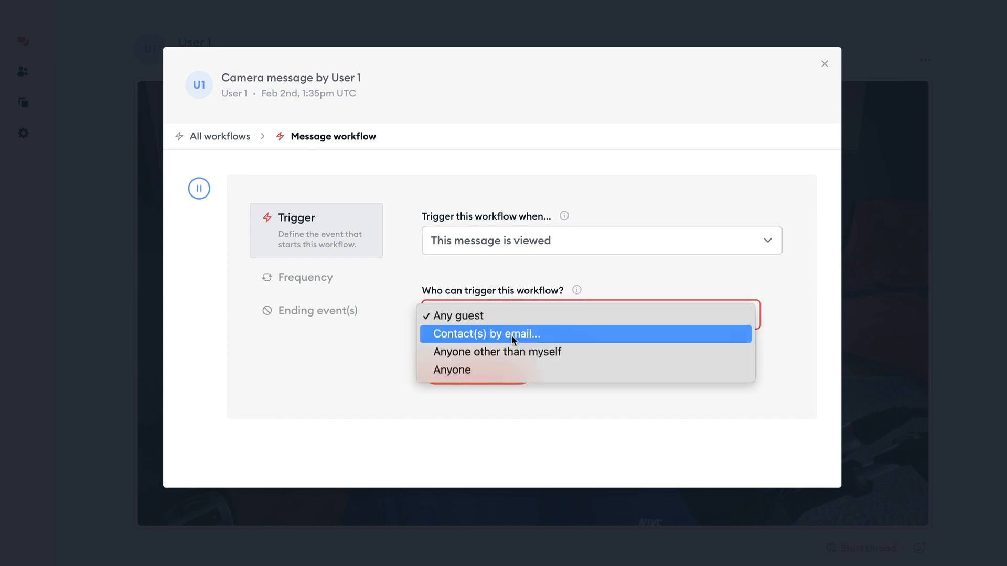
left_click(511, 334)
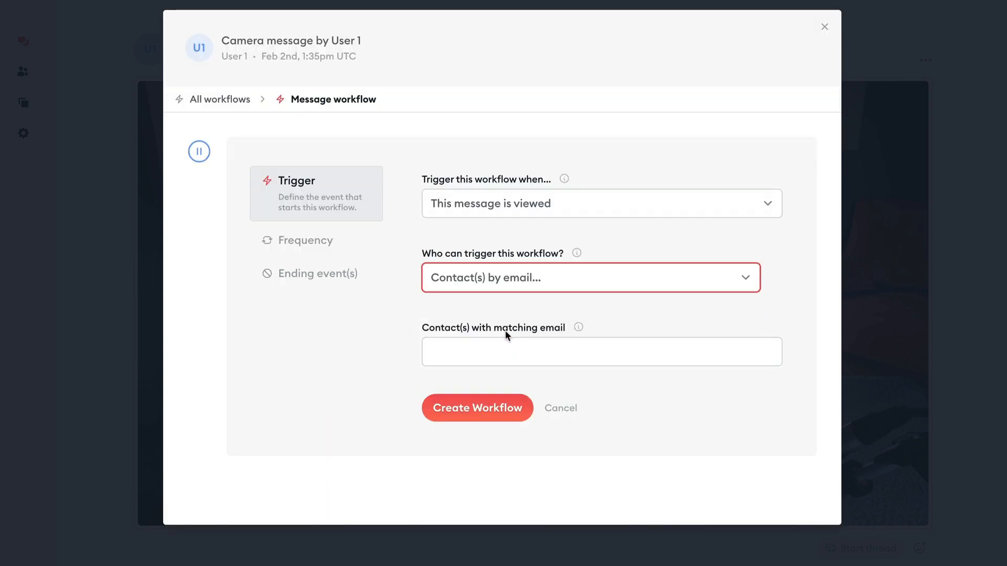
left_click(526, 280)
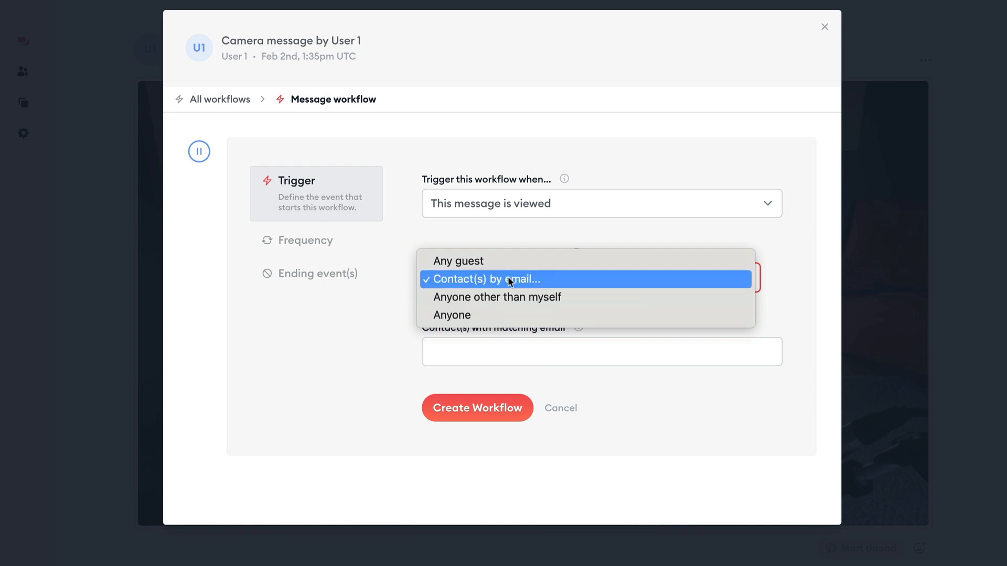
left_click(512, 260)
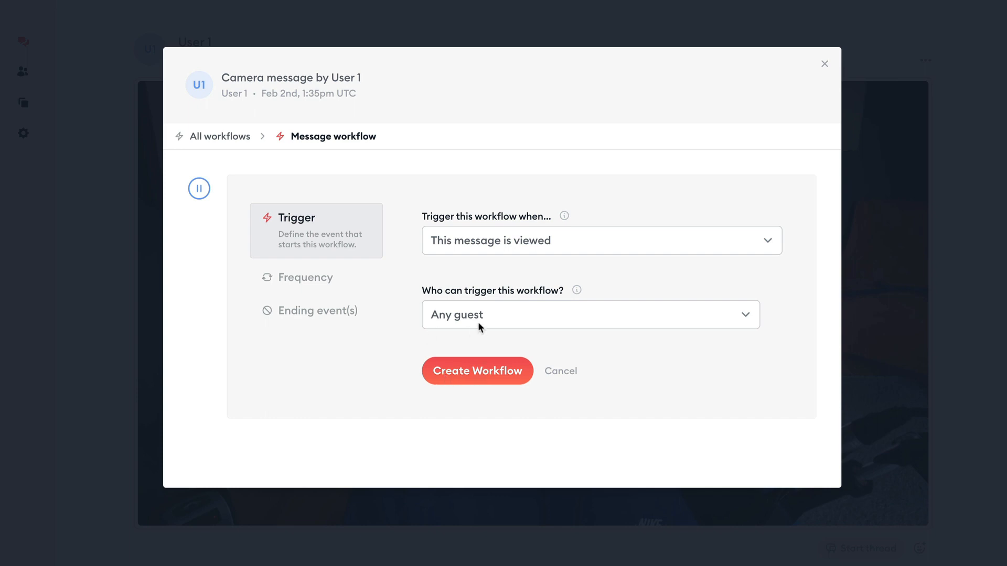
left_click(299, 278)
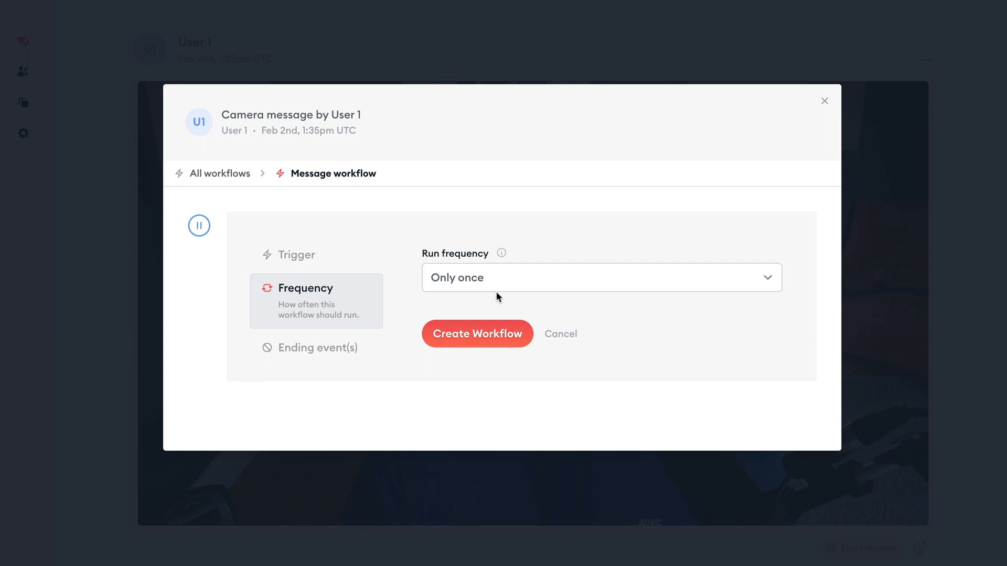
Keep the workflow's run frequency at 'Only once'.
left_click(478, 284)
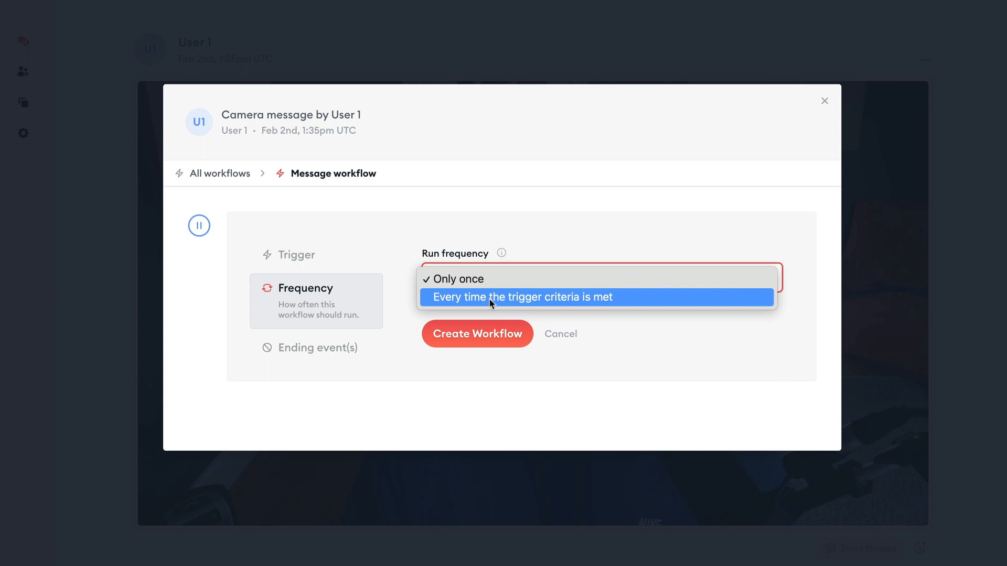
left_click(477, 275)
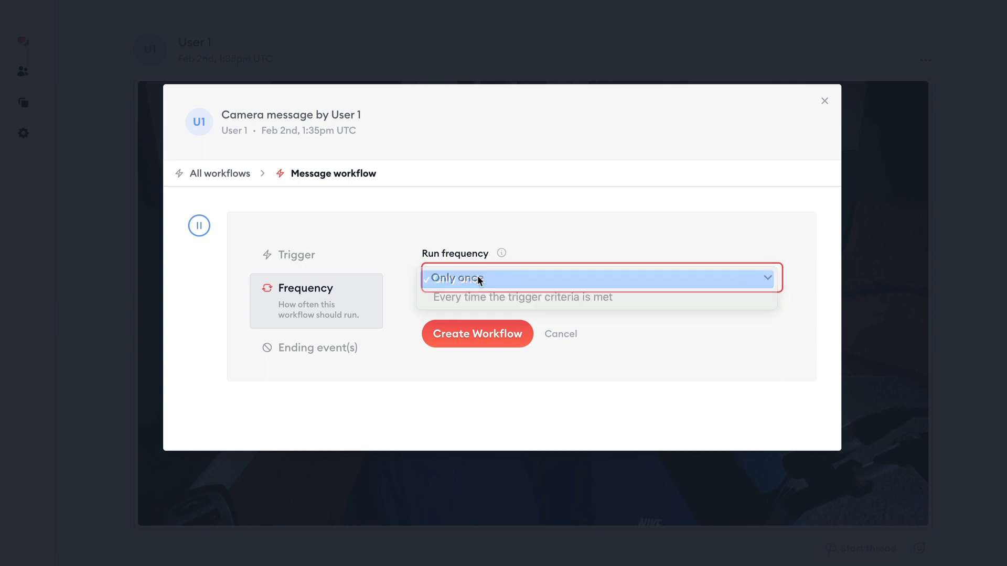
left_click(320, 348)
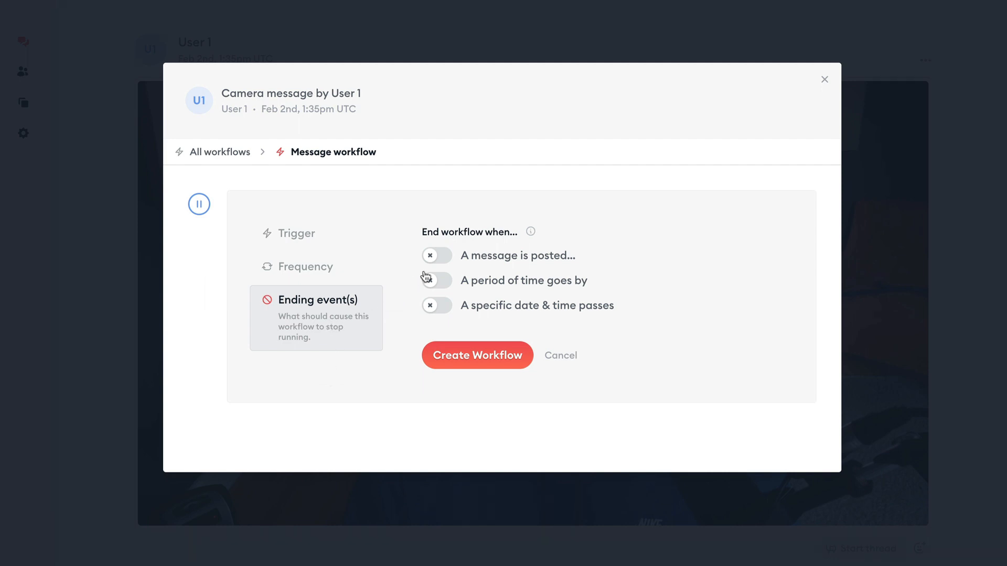
End the workflow when any guest posts a message, and create the workflow.
left_click(438, 260)
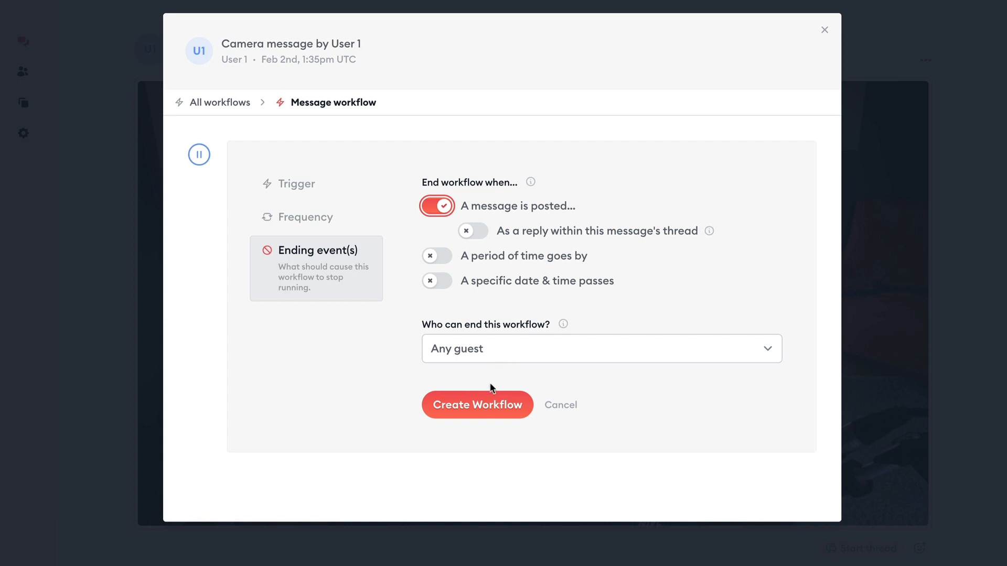
left_click(483, 418)
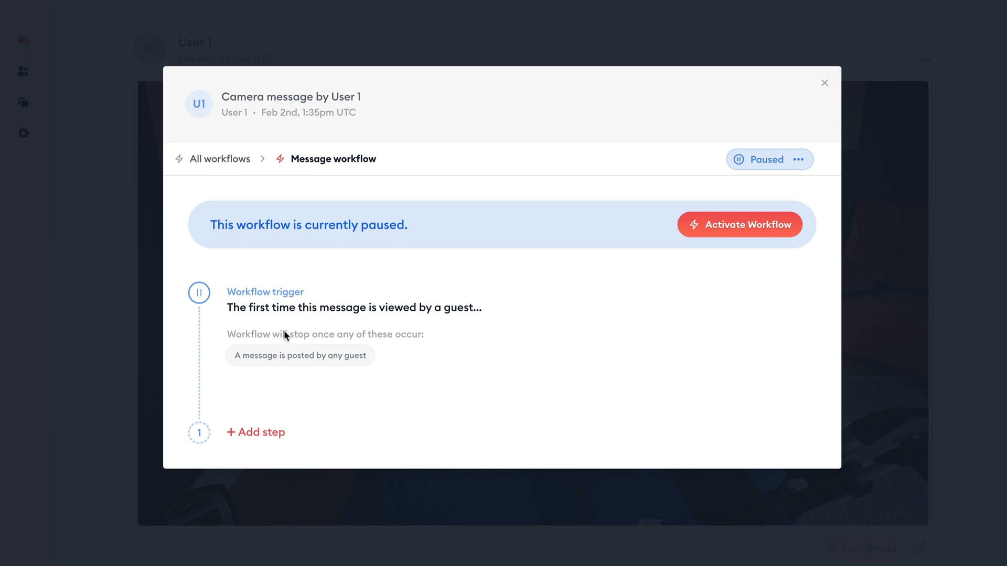
Add a 'Send an email notification' step to the person who triggered the workflow, plus additional recipients.
left_click(278, 434)
left_click(388, 400)
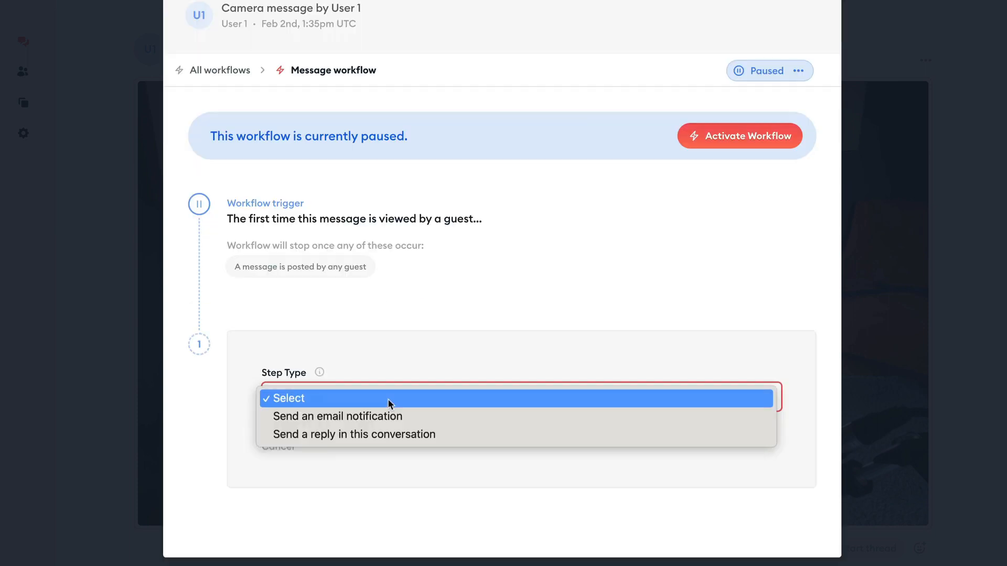
left_click(359, 417)
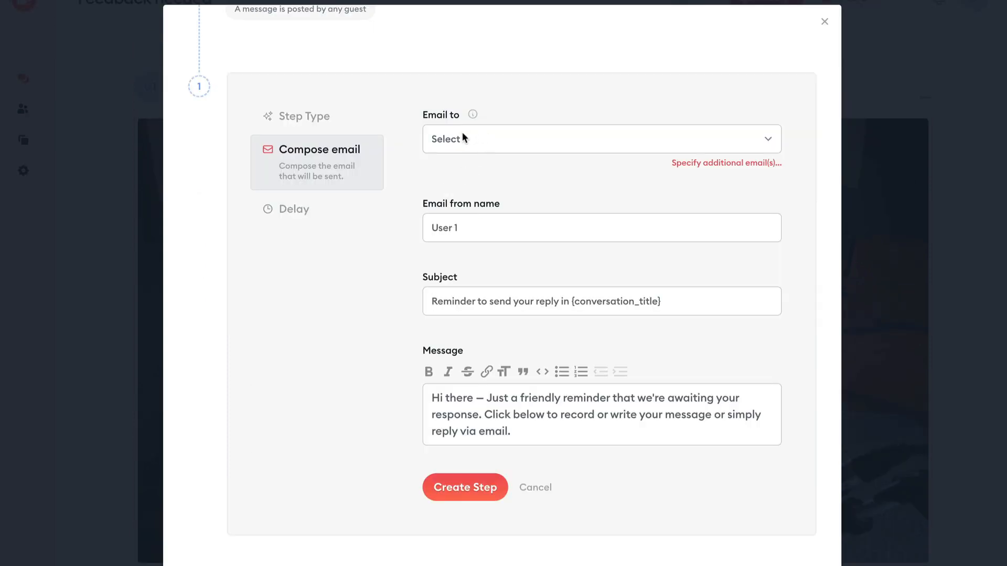
left_click(476, 139)
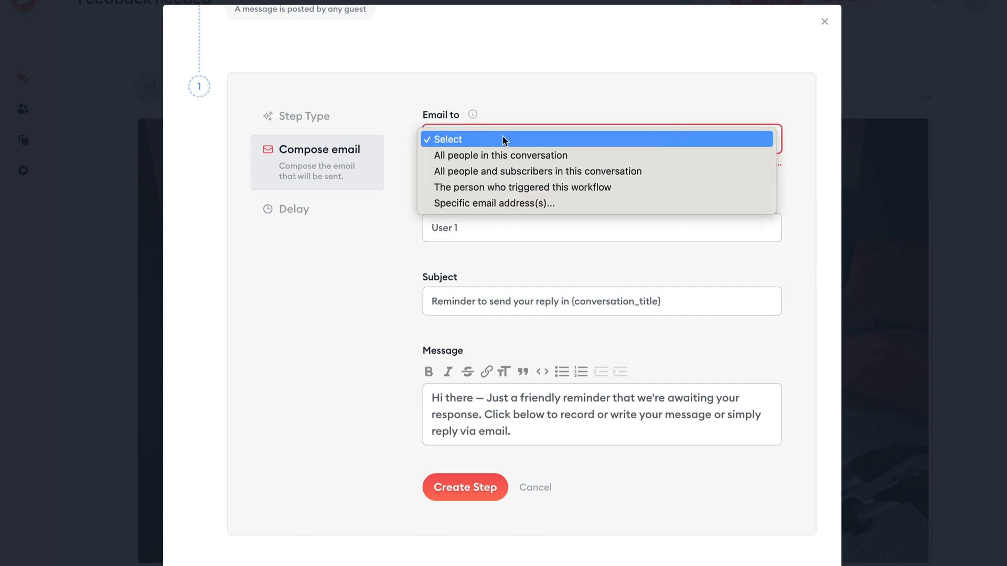
left_click(496, 188)
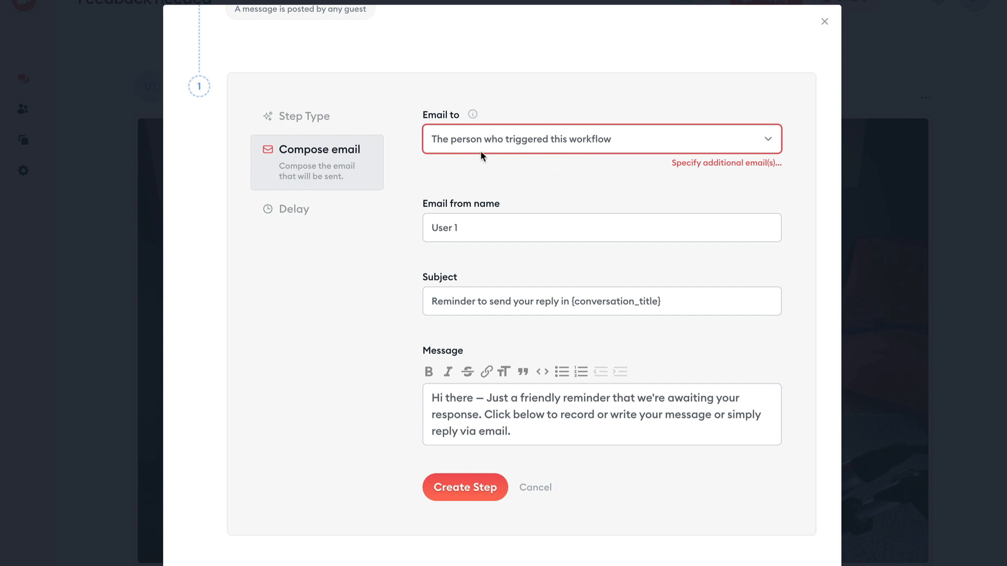
left_click(702, 164)
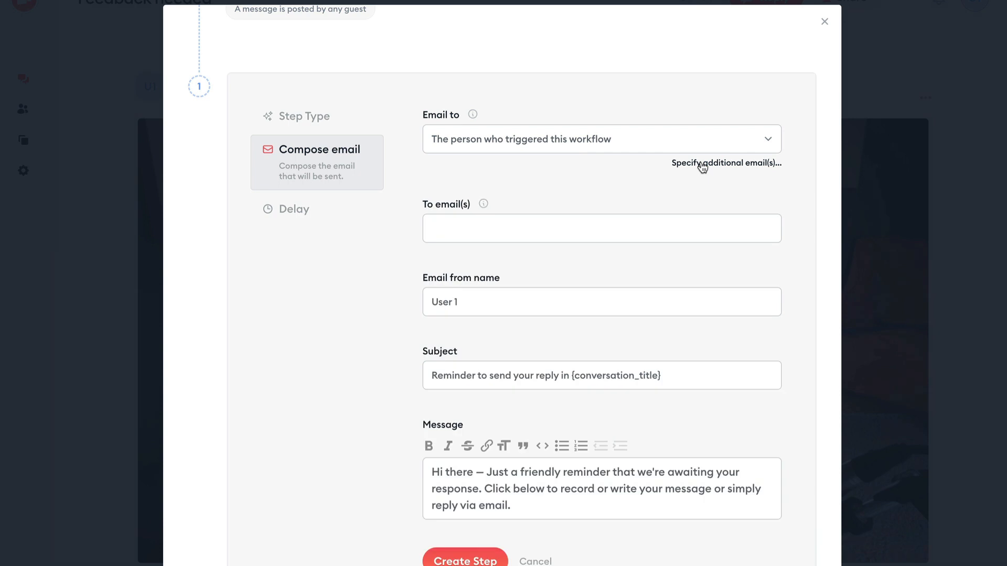
Paste an extra recipient e-mail address and replace the sender name with your own name.
left_click(510, 229)
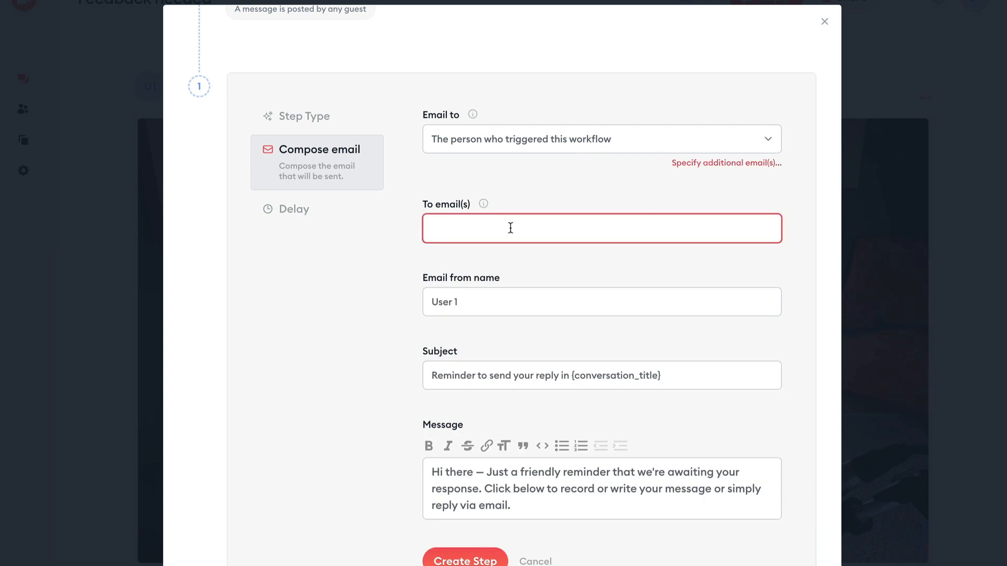
key("ctrl+v")
left_click(486, 299)
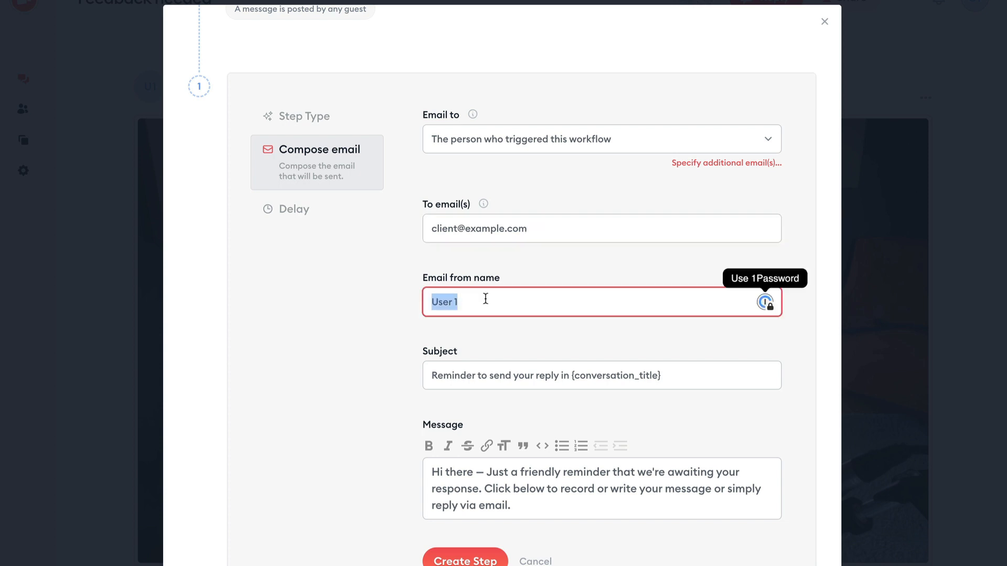
type("Brian Casel")
left_click(376, 334)
Replace the stray draft line with a 'Thanks so much!' sign-off and check the {conversation_title} subject.
scroll(376, 334, "down", 1)
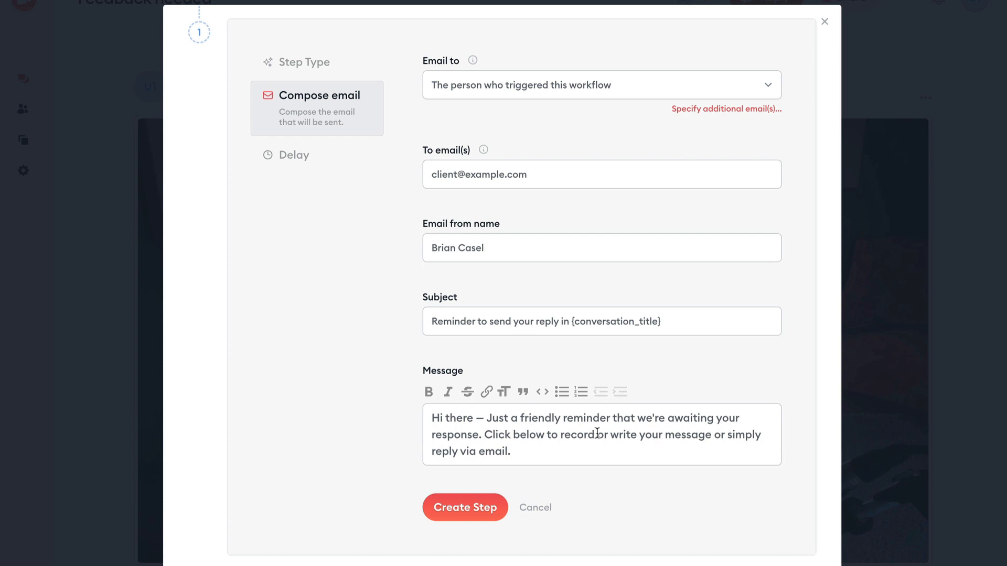
key("shift+Up")
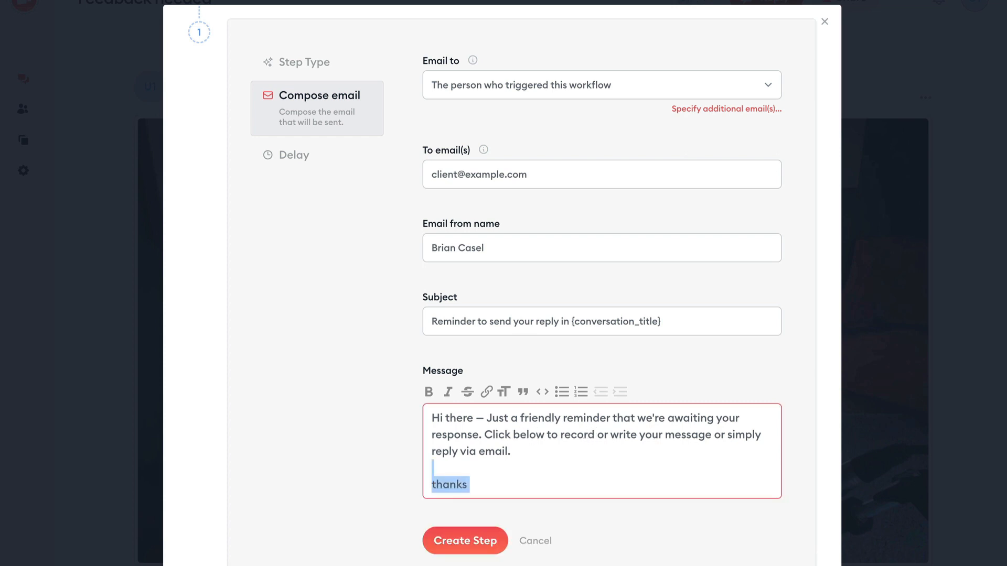
key("BackSpace")
key("Return")
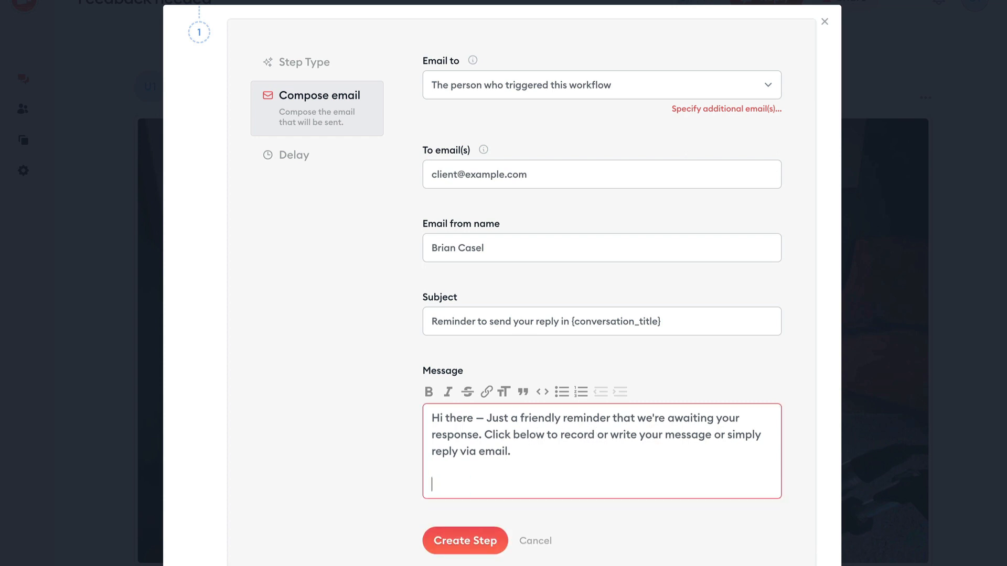
type("Thanks so much!")
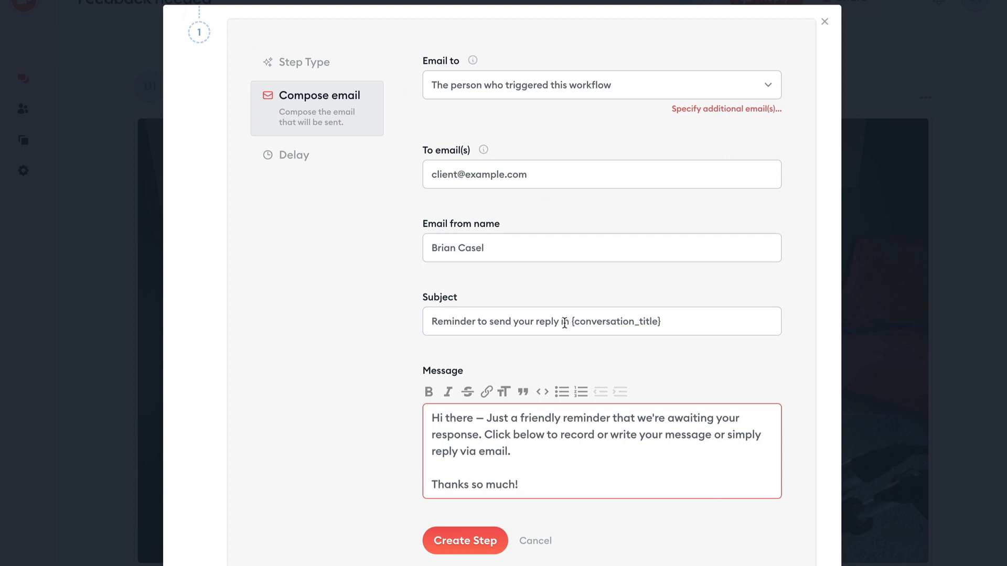
left_click(584, 323)
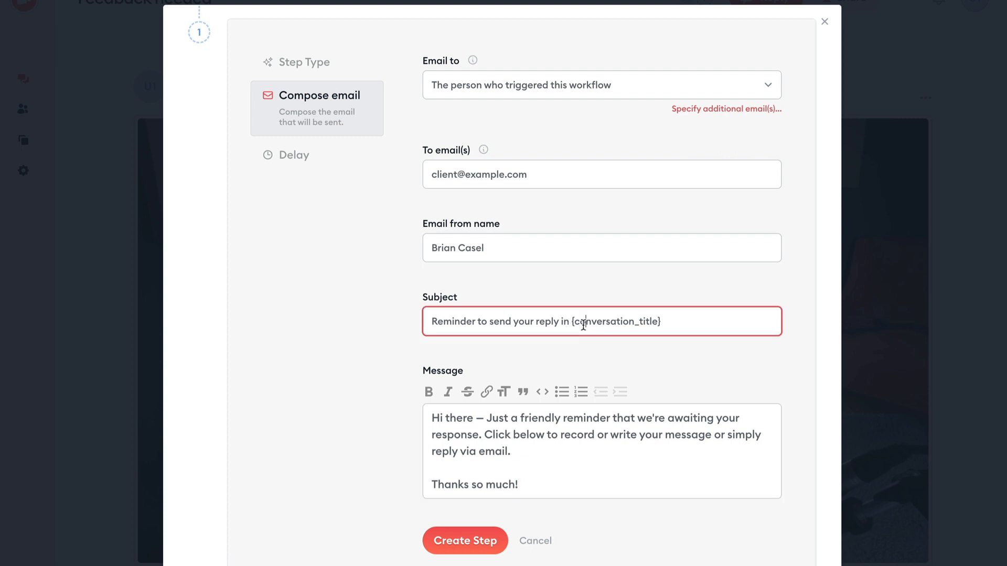
double_click(584, 323)
left_click(564, 322)
left_click(558, 354)
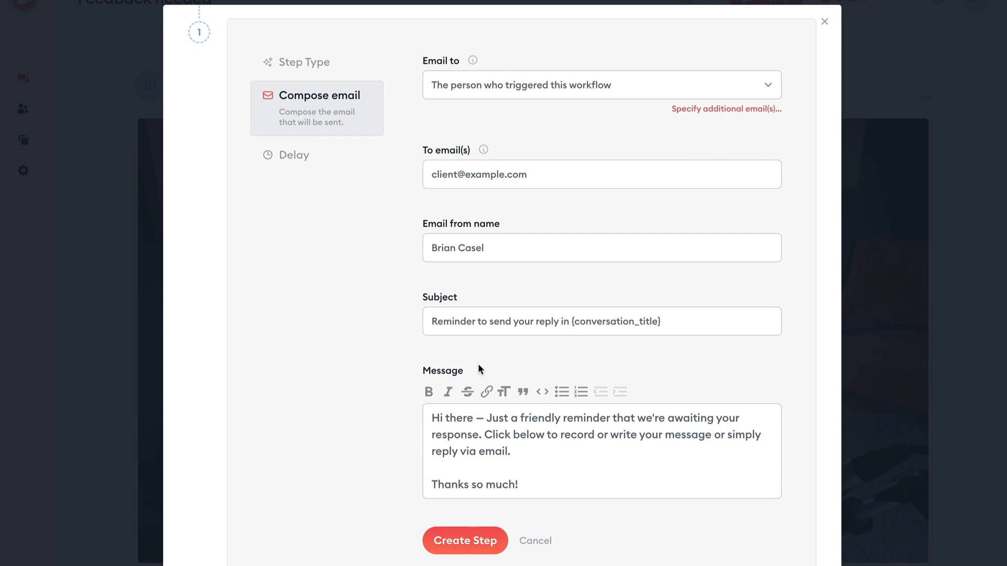
left_click(303, 160)
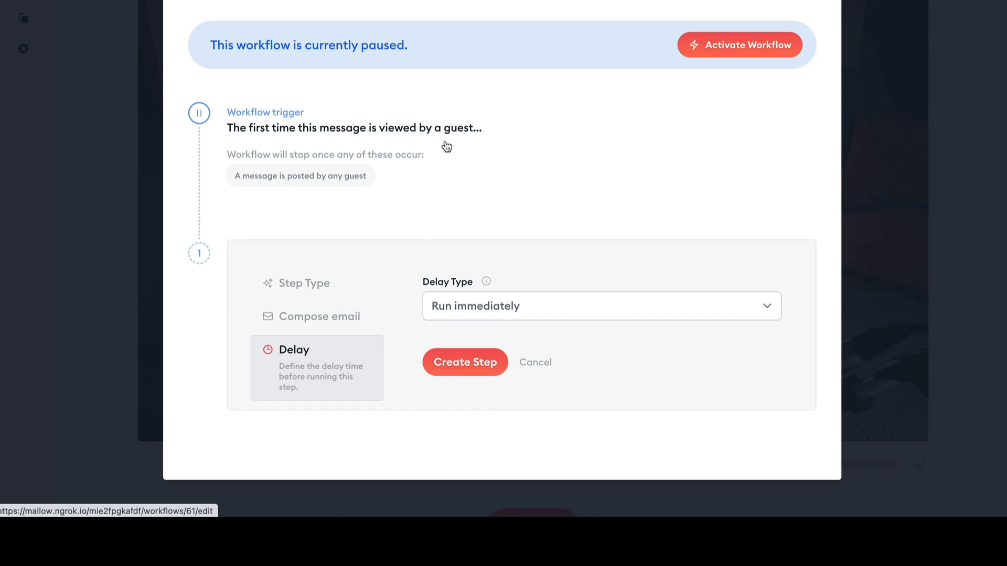
Delay the email step by a period of 3 Days, then create the step.
left_click(480, 306)
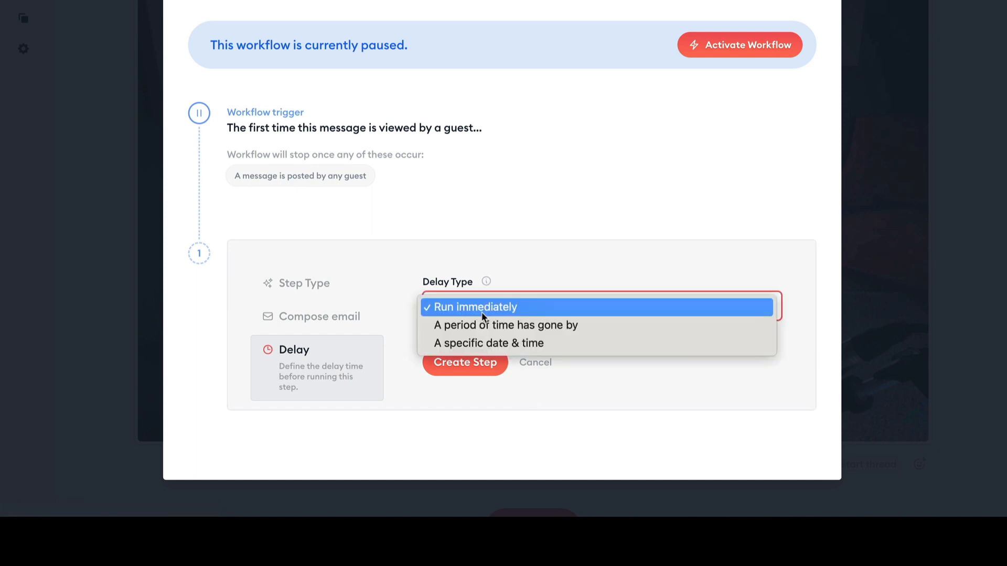
left_click(485, 326)
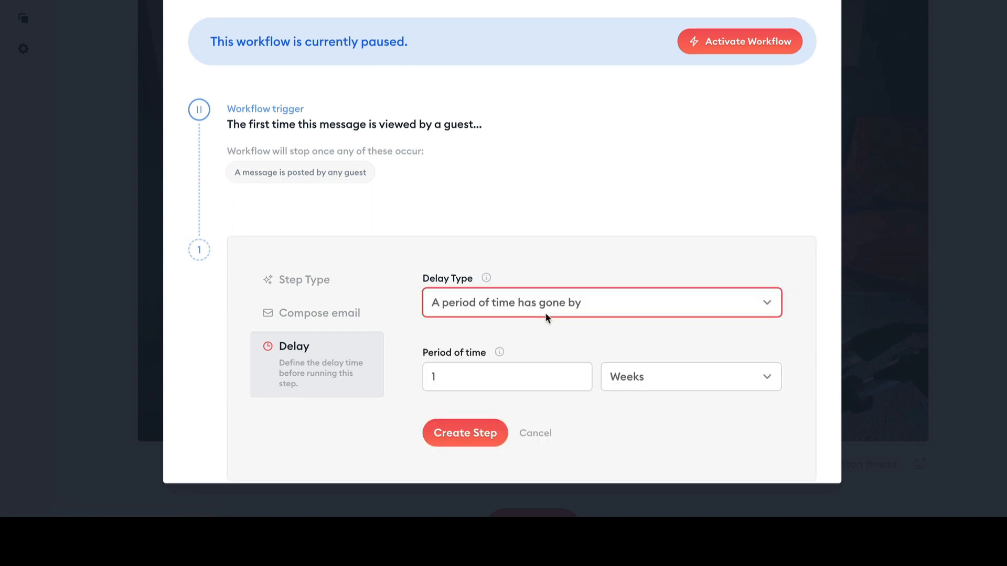
left_click(454, 379)
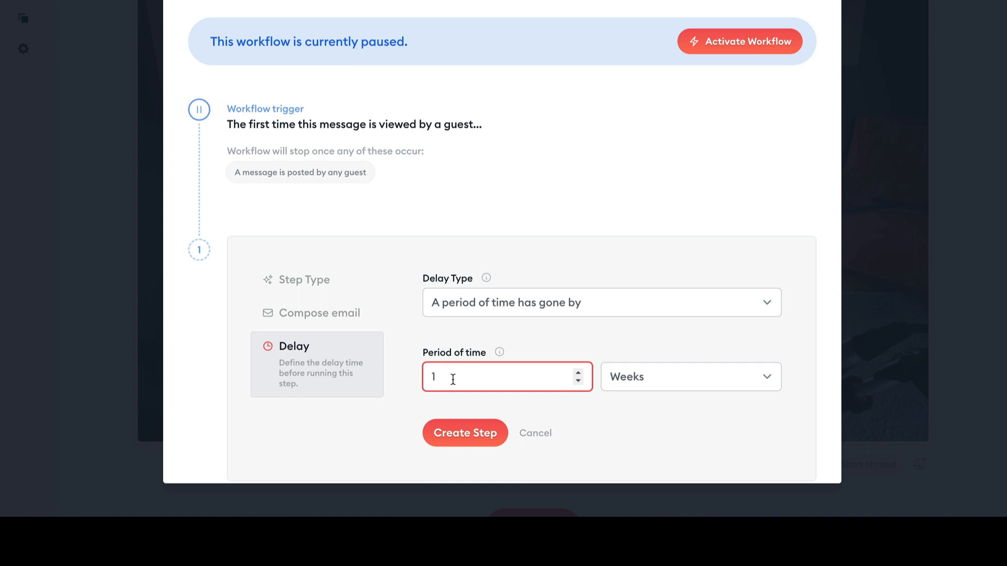
double_click(453, 379)
type("3")
left_click(690, 373)
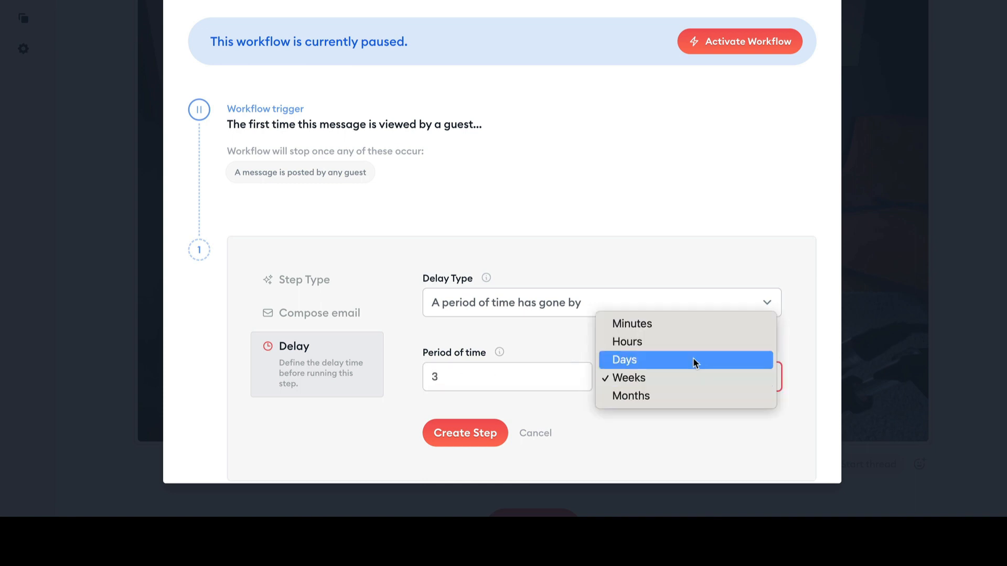
left_click(693, 360)
scroll(723, 341, "down", 1)
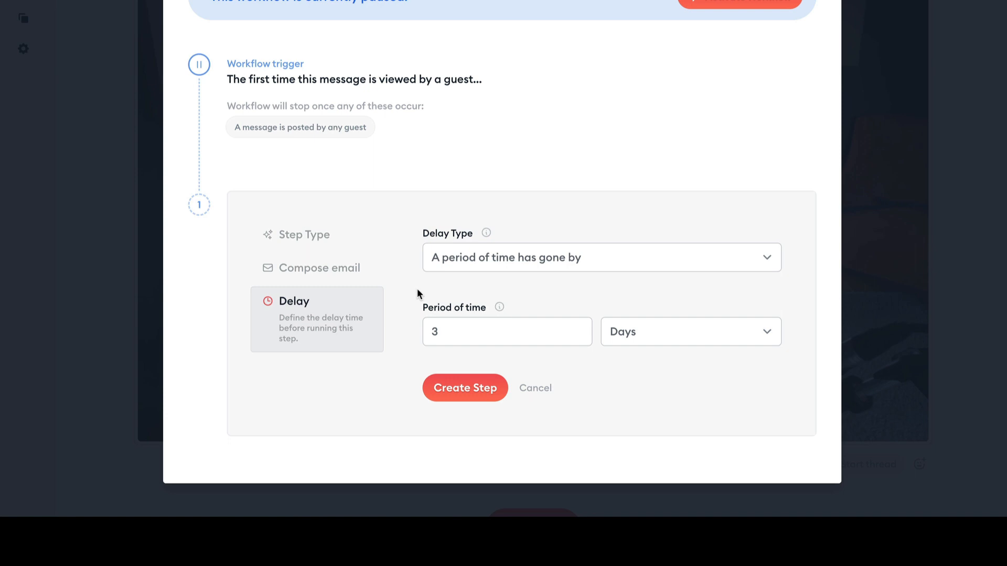
left_click(472, 394)
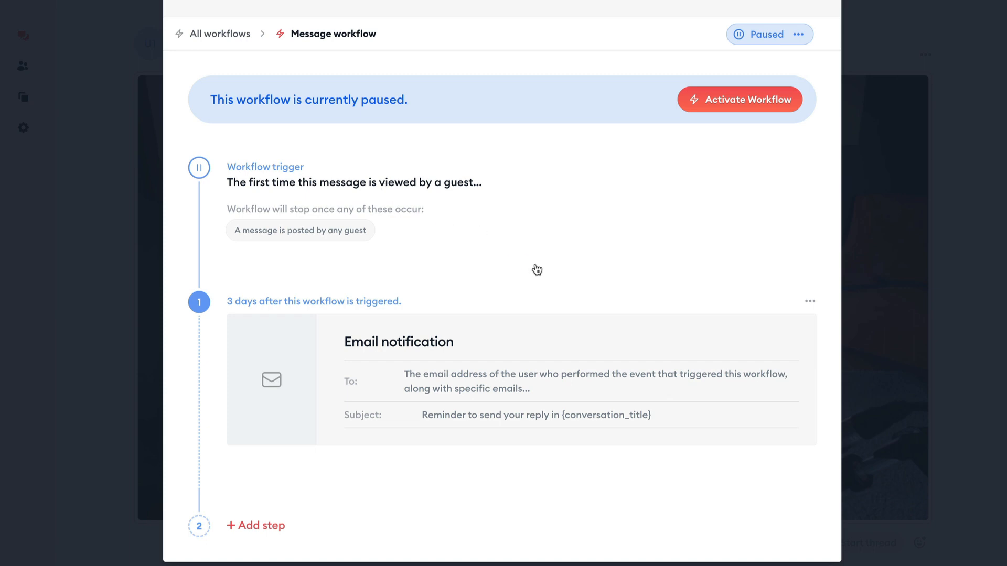
Activate the workflow and close its editor.
left_click(747, 105)
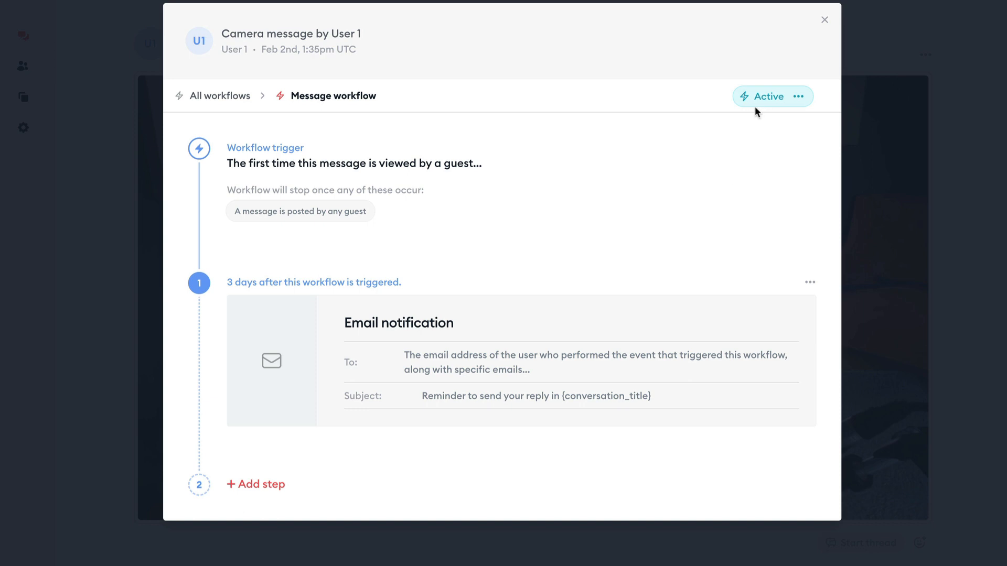
left_click(976, 168)
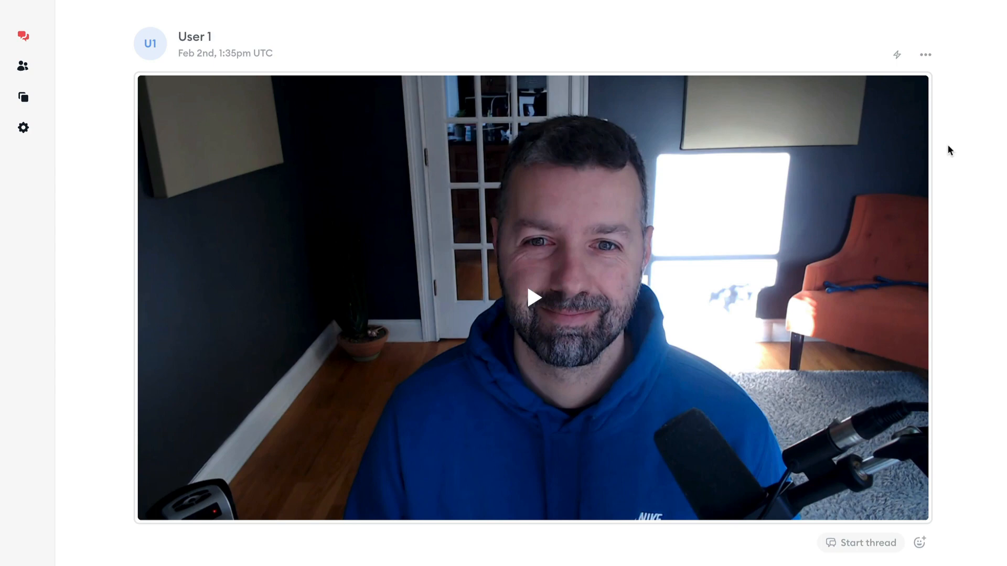
Share the conversation by email, entering the client's e-mail address as recipient.
left_click(897, 54)
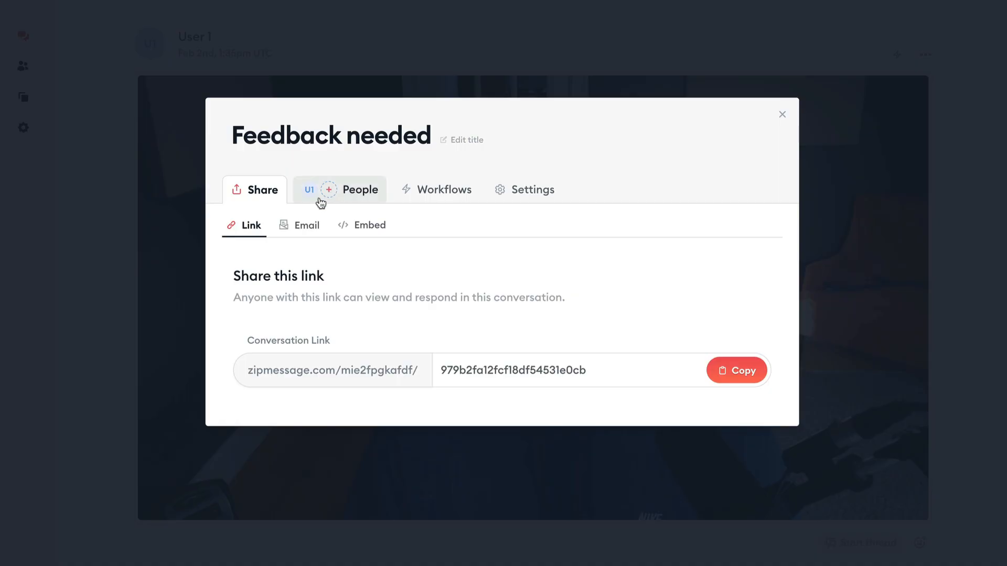
left_click(297, 227)
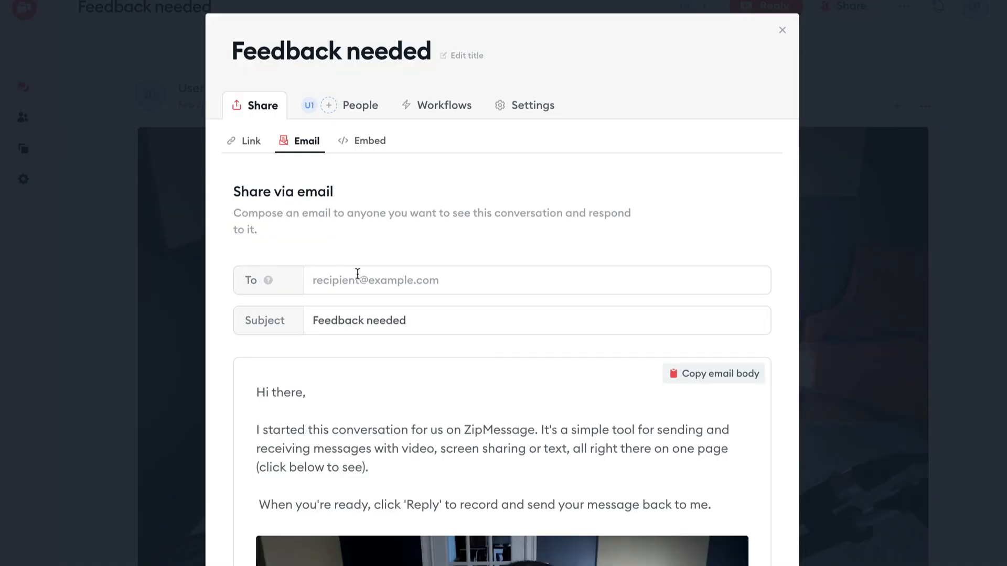
left_click(426, 282)
type("client")
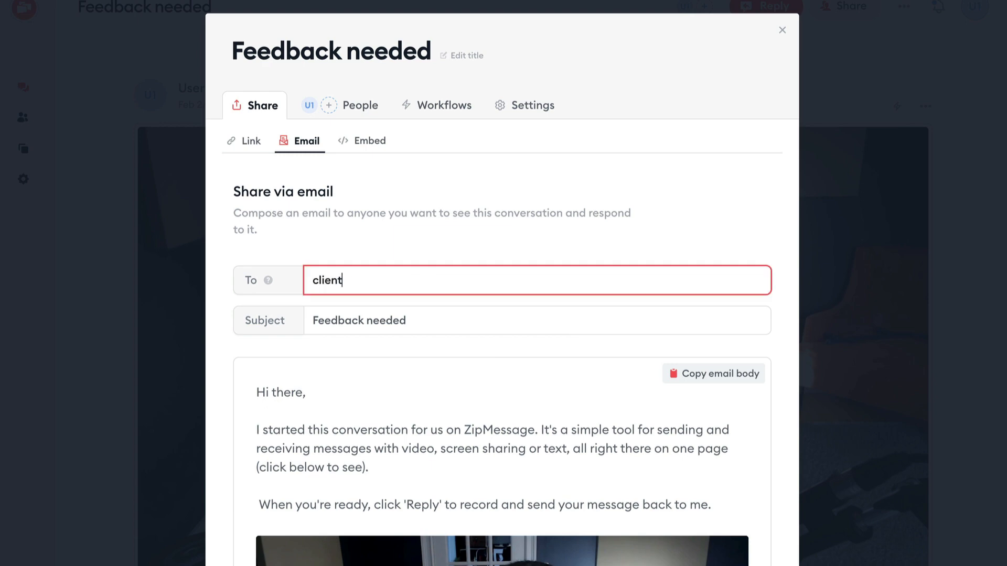
type("@examp")
scroll(546, 546, "down", 7)
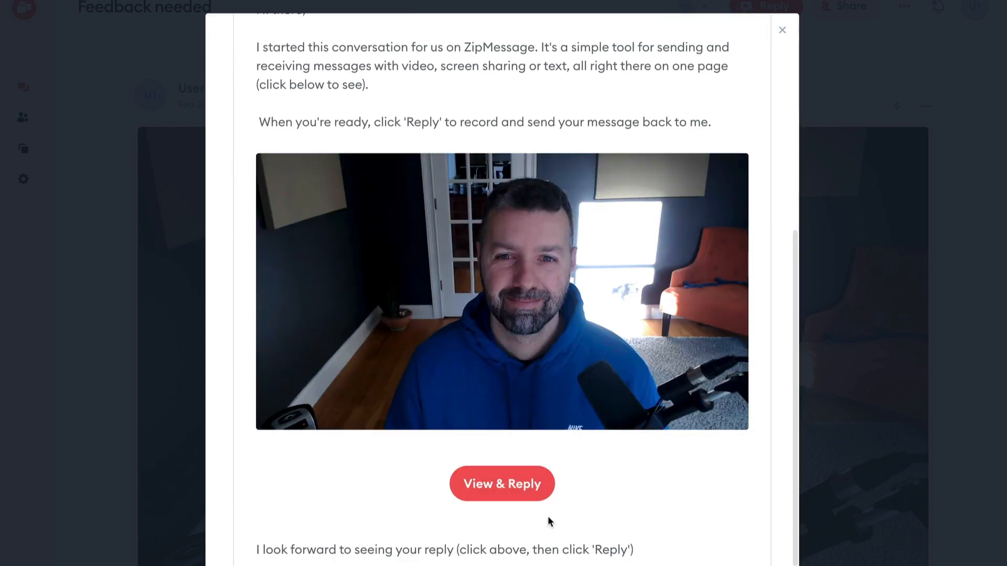
type("le.com")
scroll(503, 314, "up", 2)
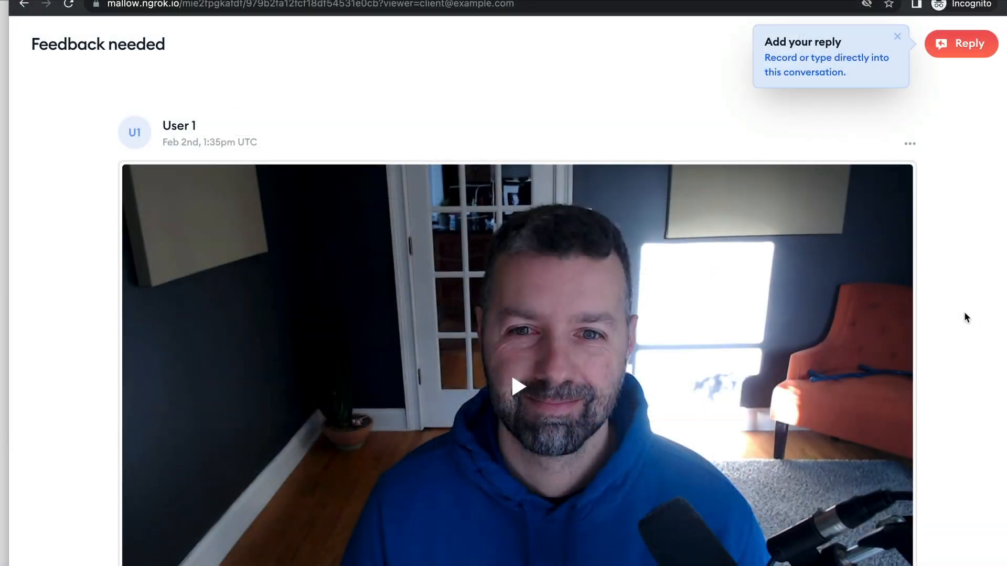
Play the video as the guest and check the workflow Logs for the scheduled run.
left_click(533, 387)
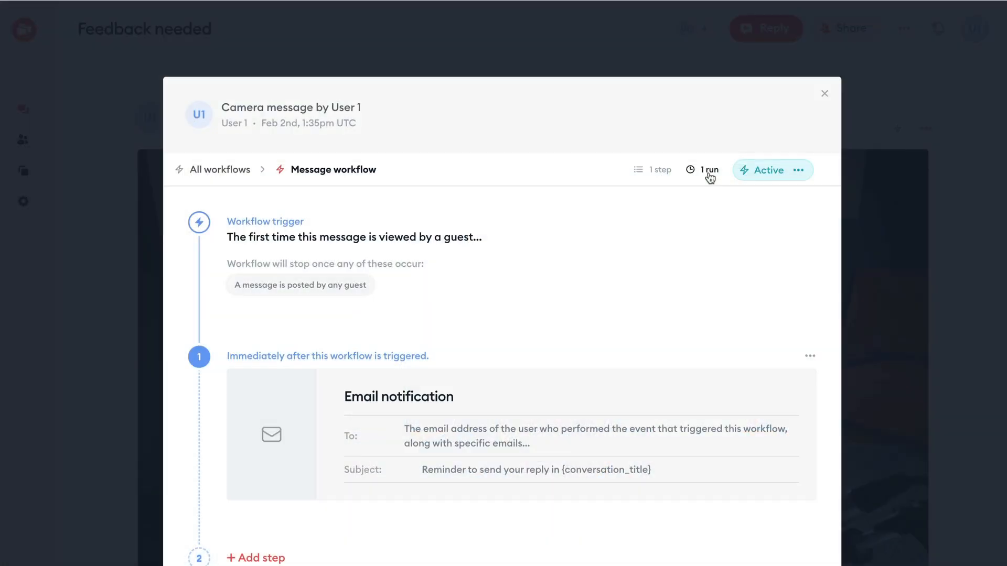
left_click(708, 171)
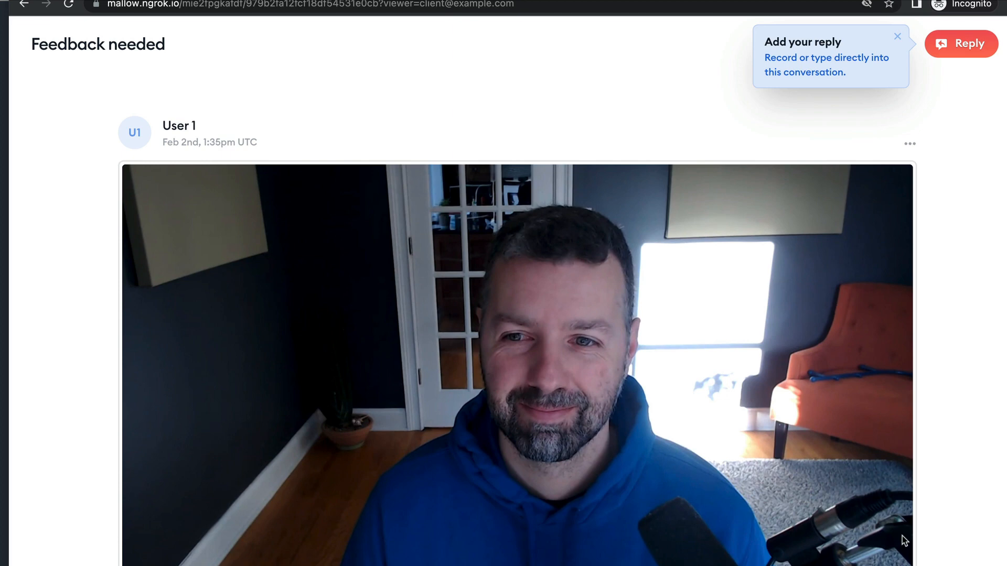
scroll(902, 536, "down", 2)
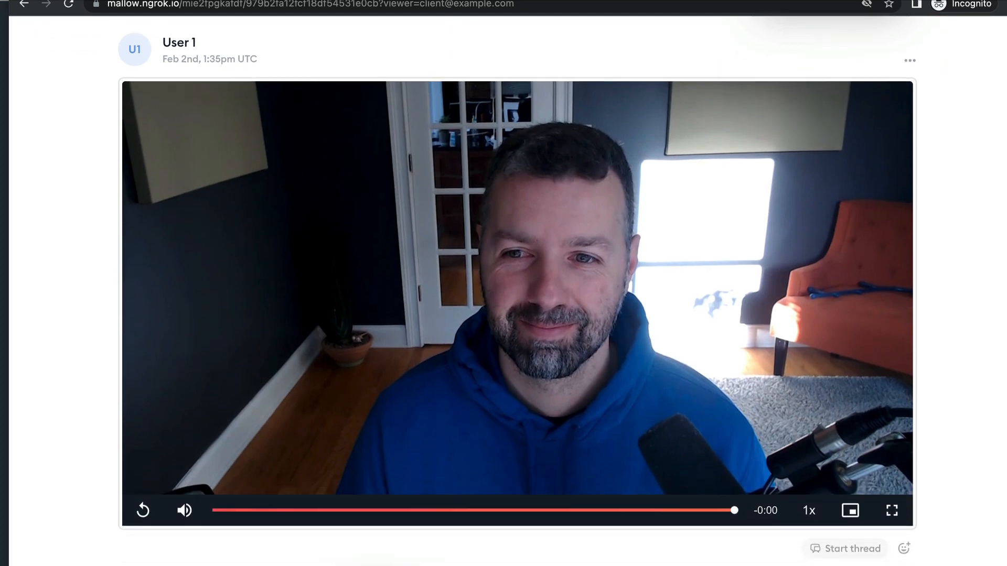
scroll(708, 493, "down", 8)
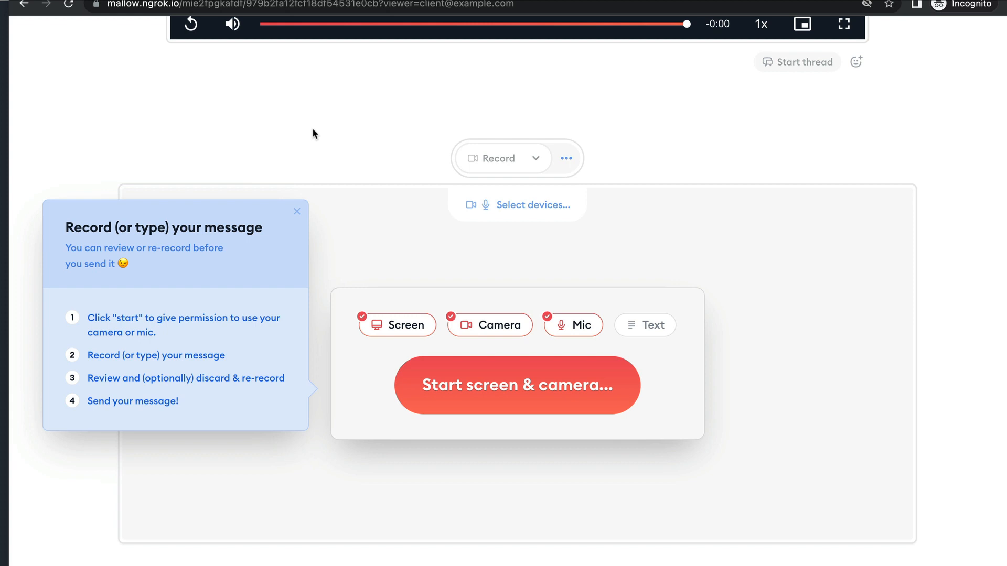
left_click(298, 212)
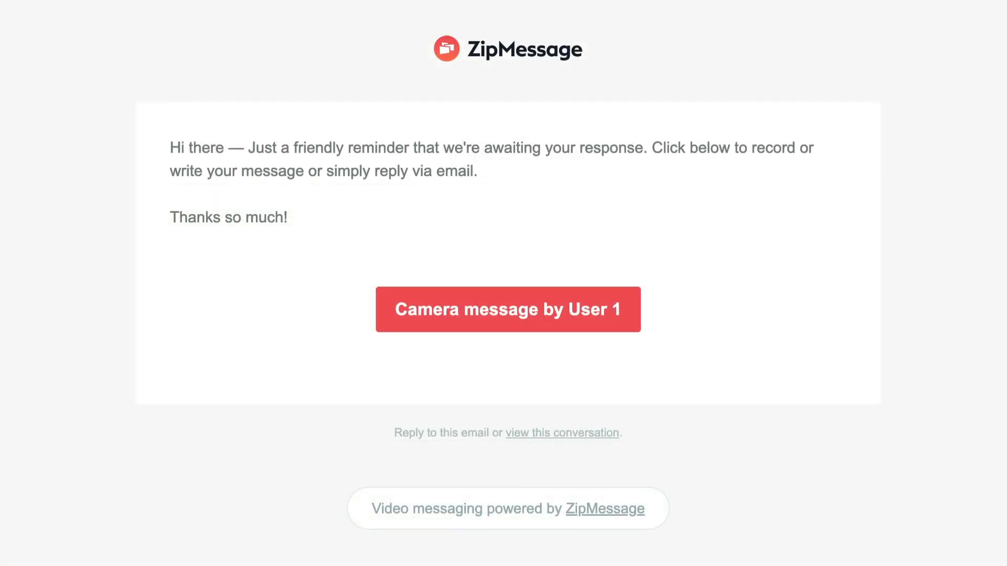